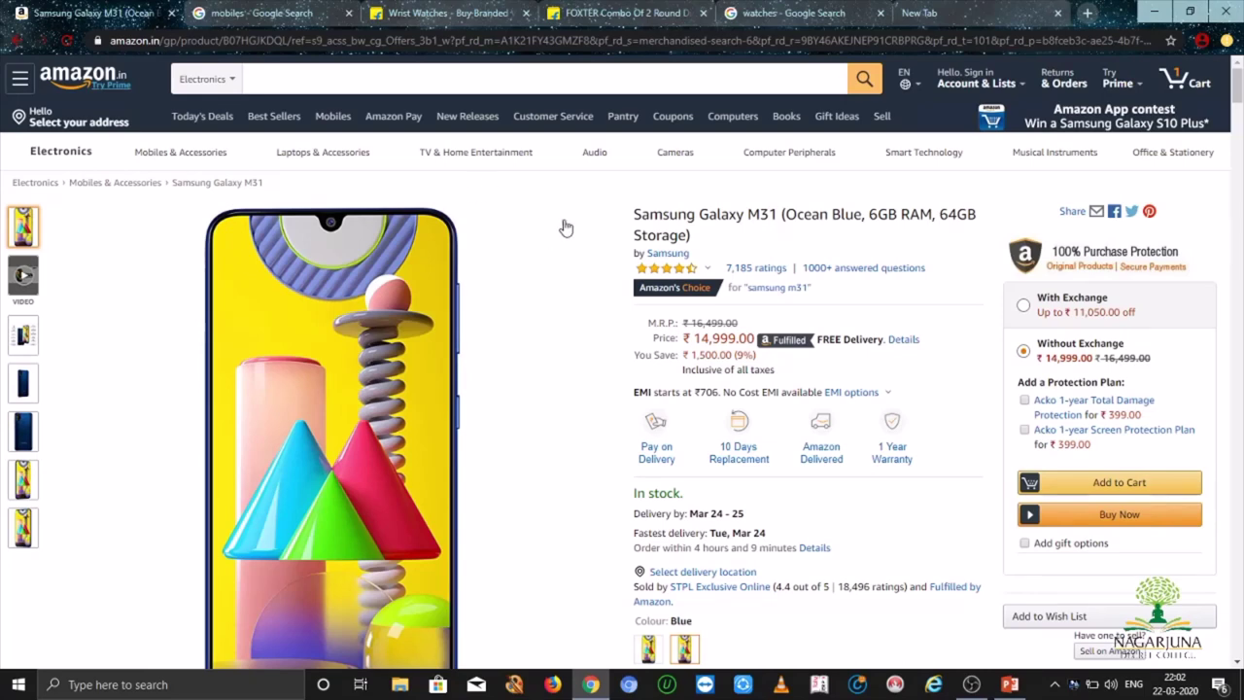
Step: In the mobiles results tab, replace the Google search with "i need a mobile phone" and run it
click(287, 9)
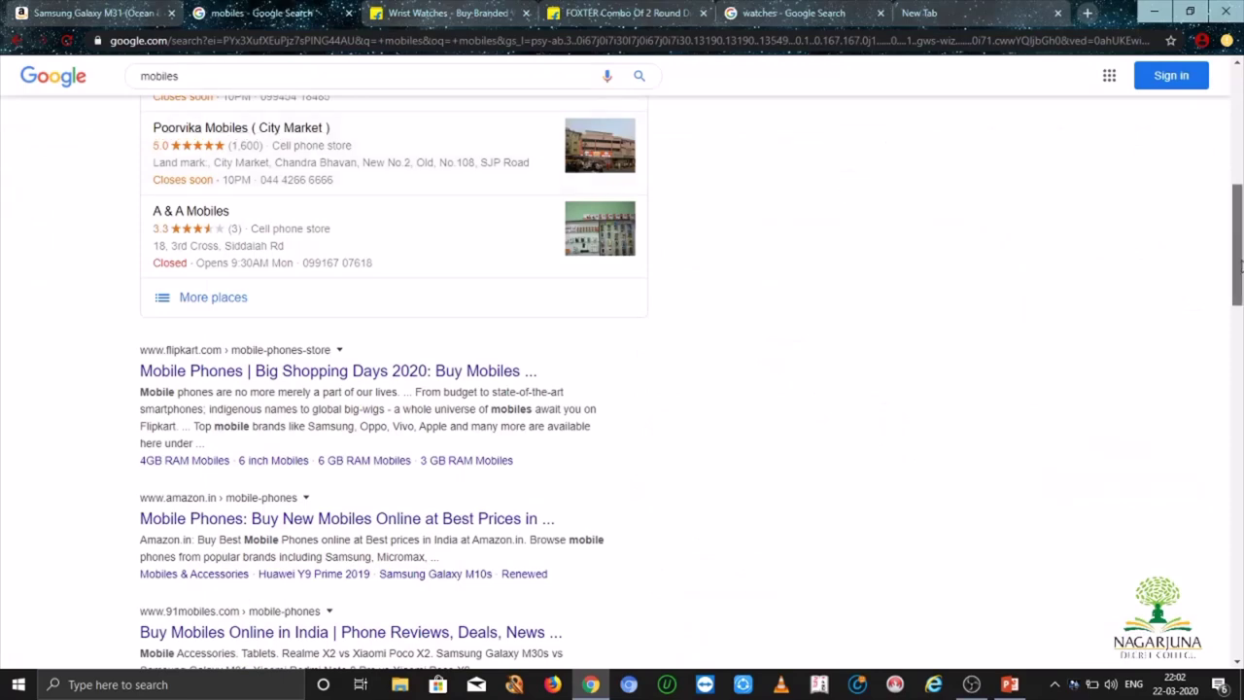
drag(1239, 255, 1239, 144)
click(270, 86)
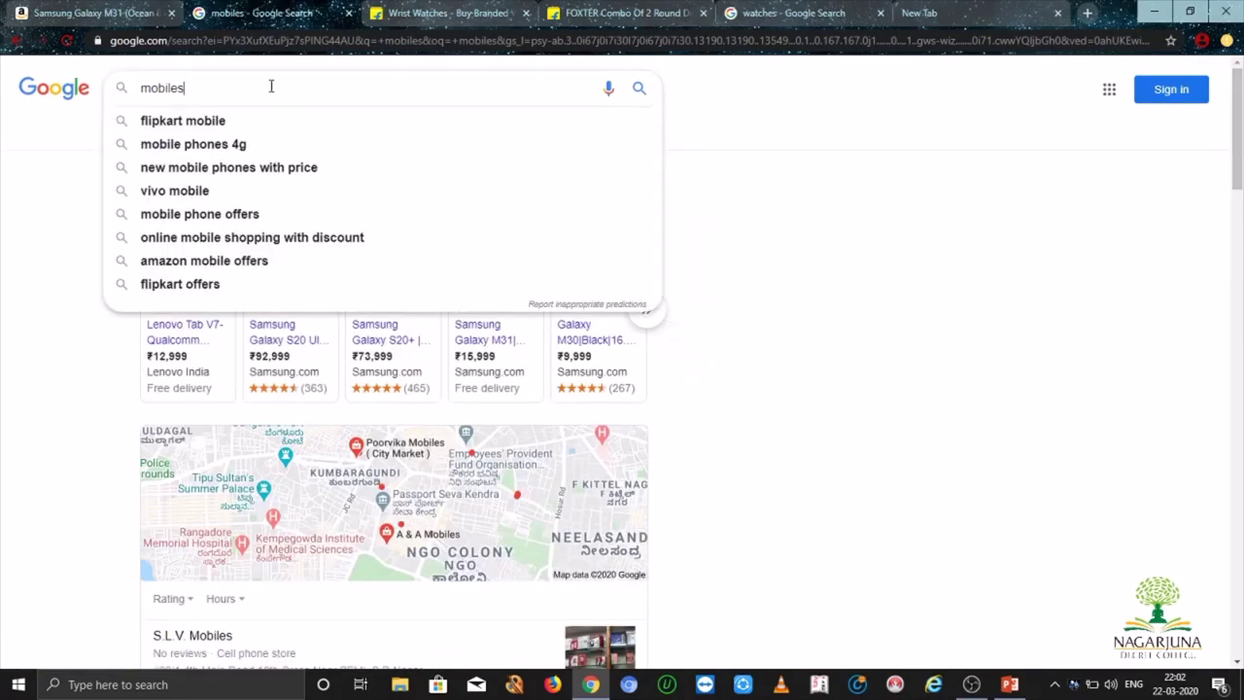
drag(269, 86, 113, 91)
text(i nn)
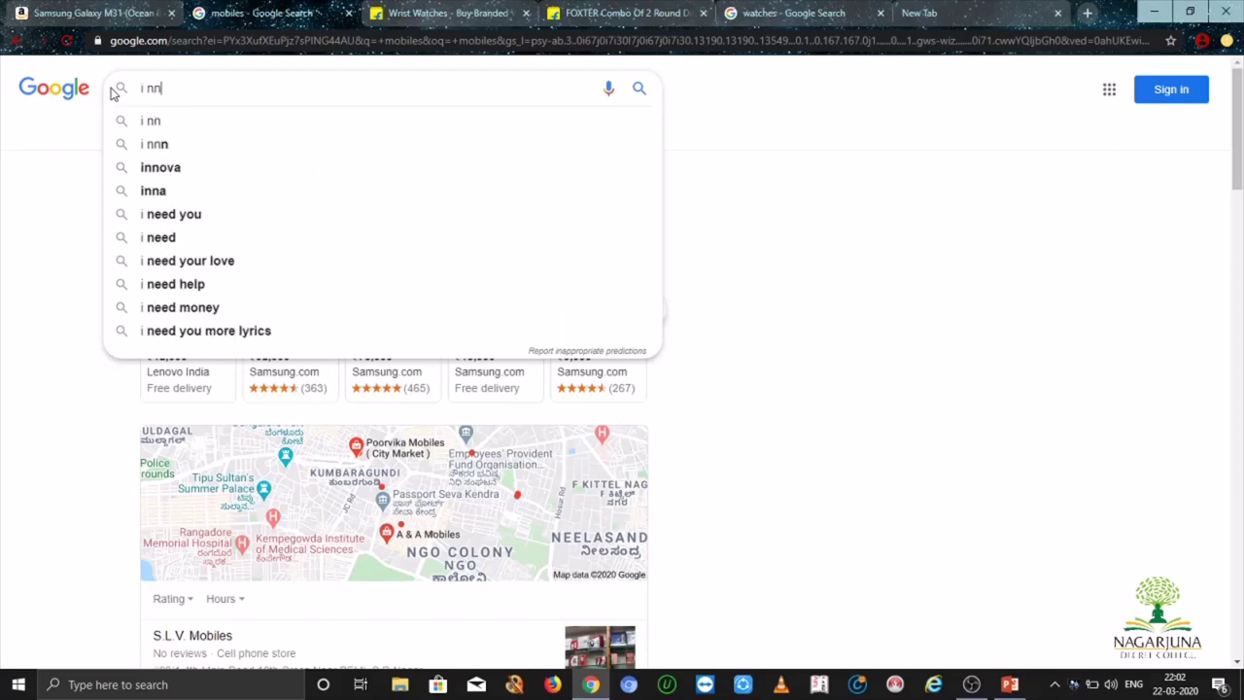
key(BackSpace)
text(ee)
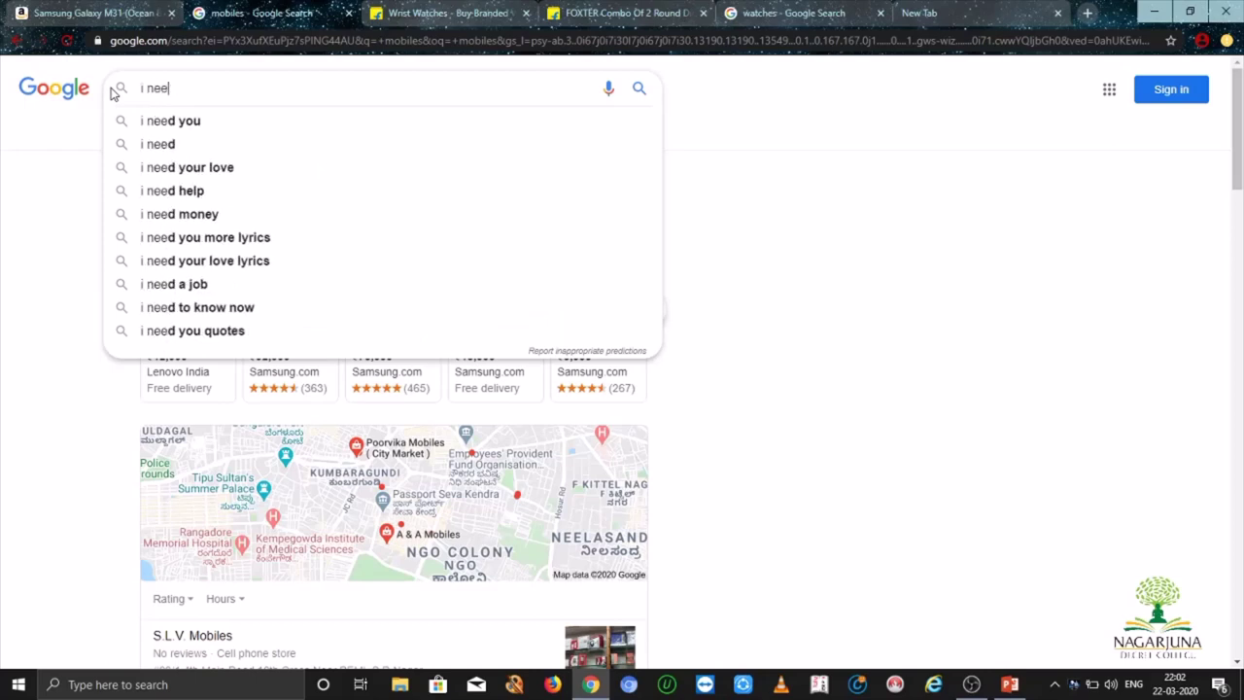
text(d a mo)
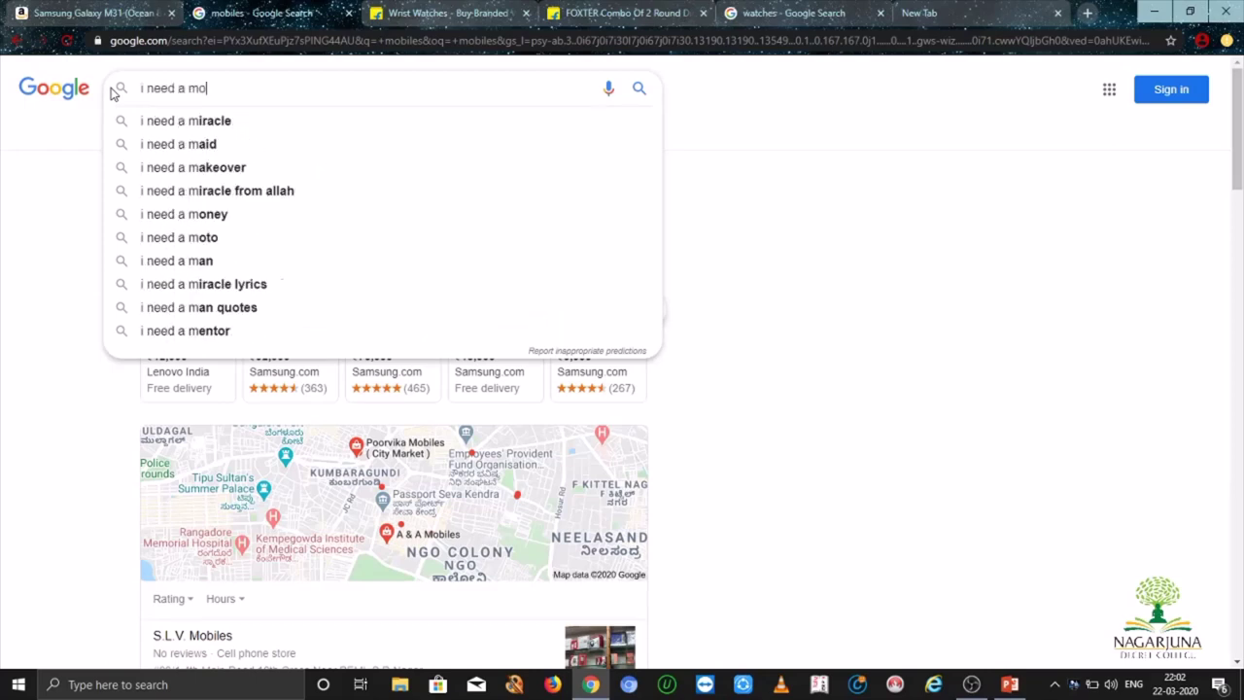
text(bile)
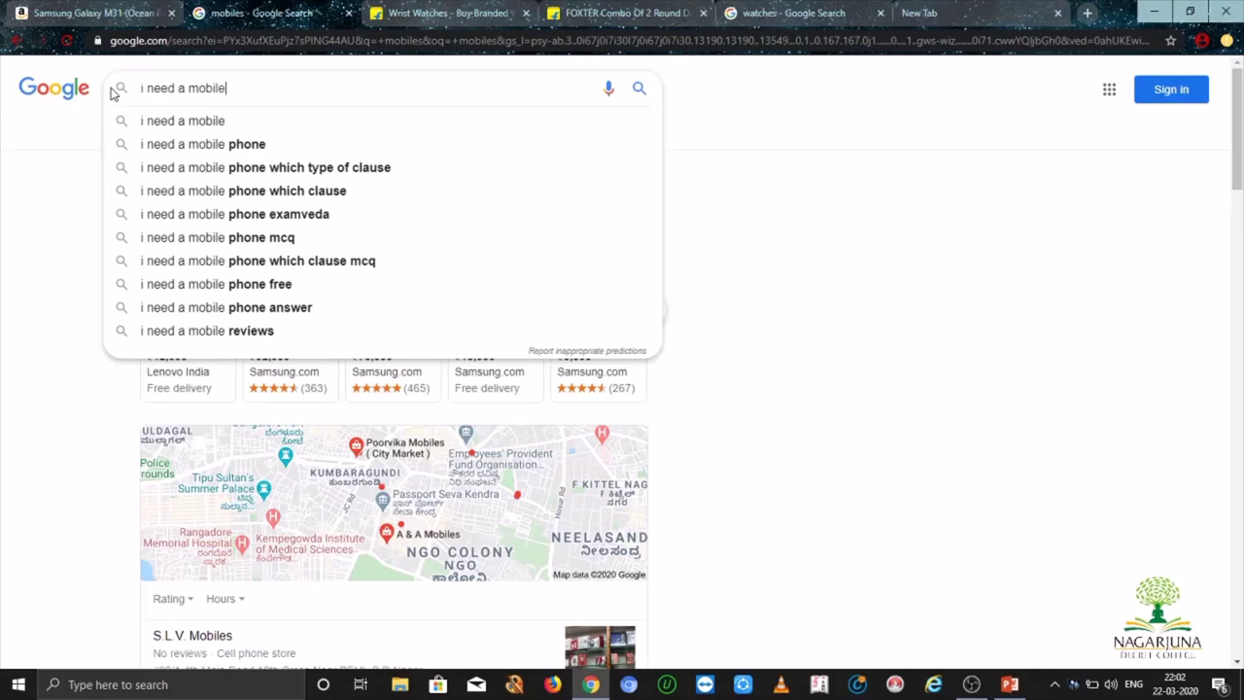
click(131, 143)
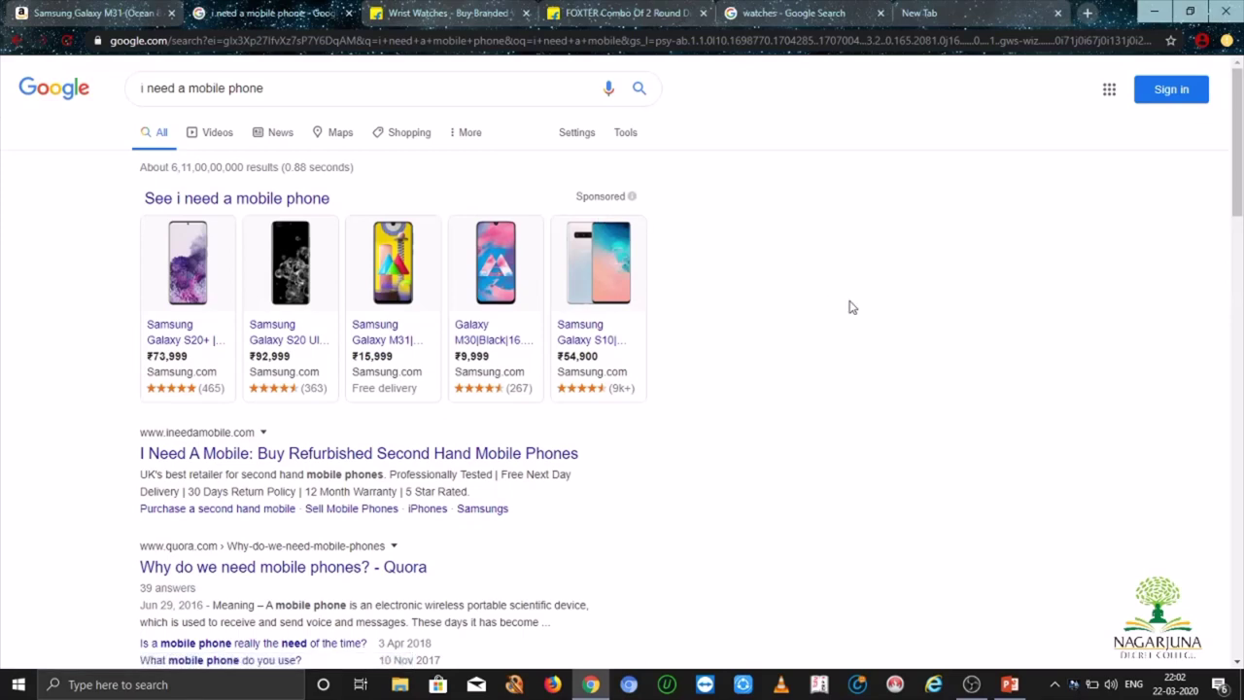
Step: Compare the sponsored phones in the search results with the Samsung Galaxy M31 product page on Amazon
drag(1240, 169, 1240, 191)
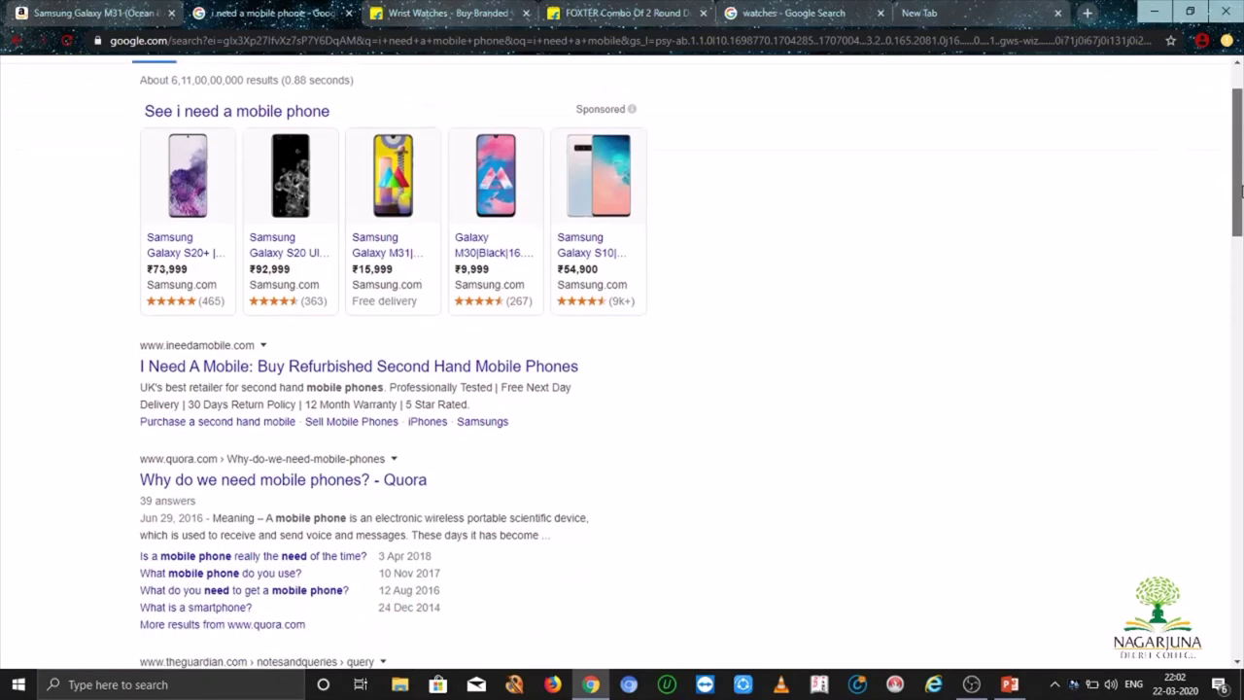
scroll(1241, 191, up, 1)
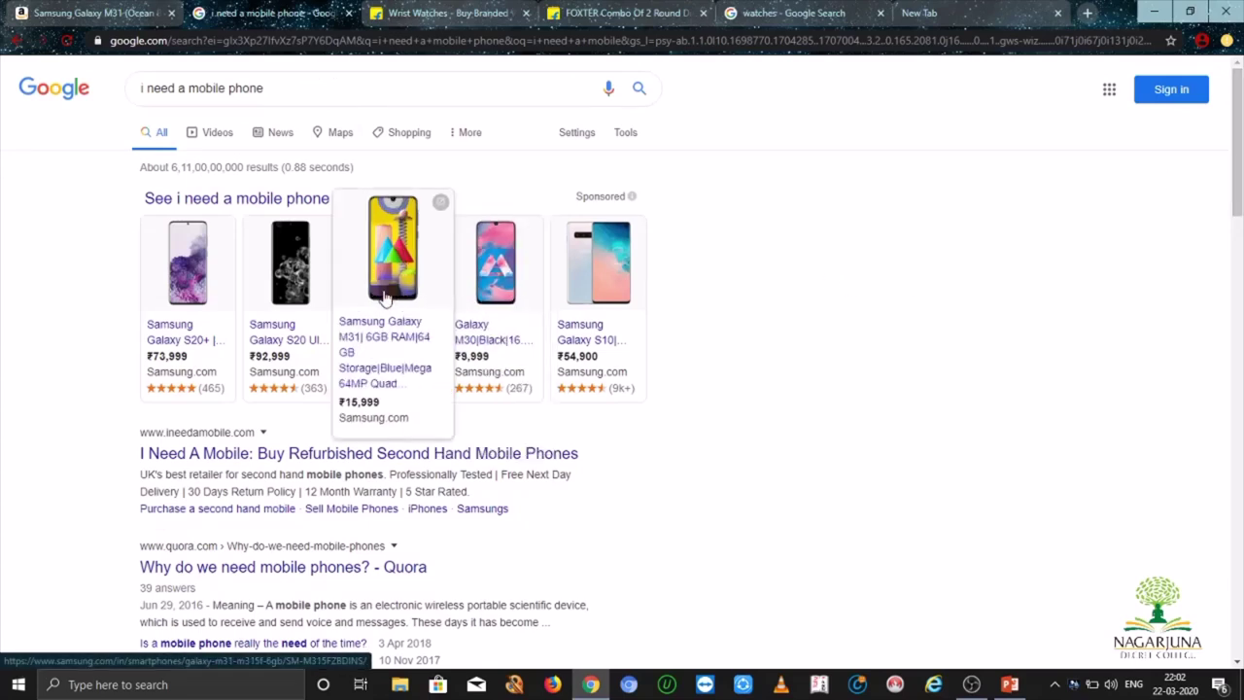
click(389, 331)
click(131, 12)
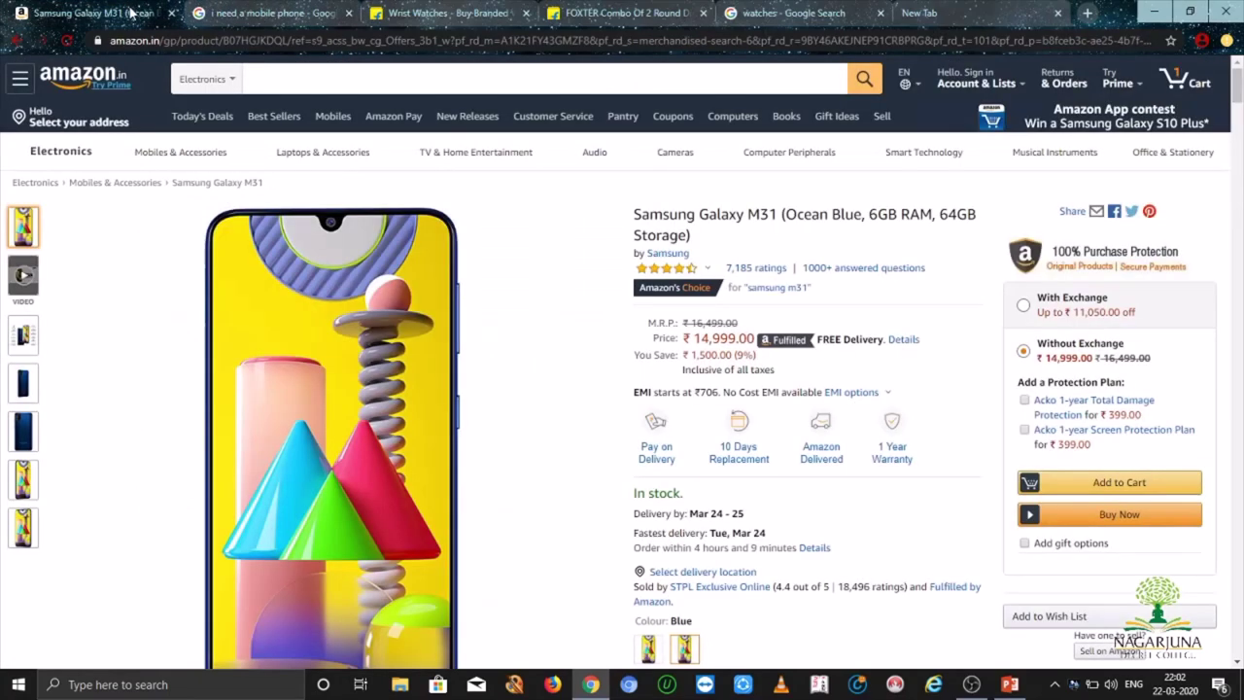
mouse_move(291, 162)
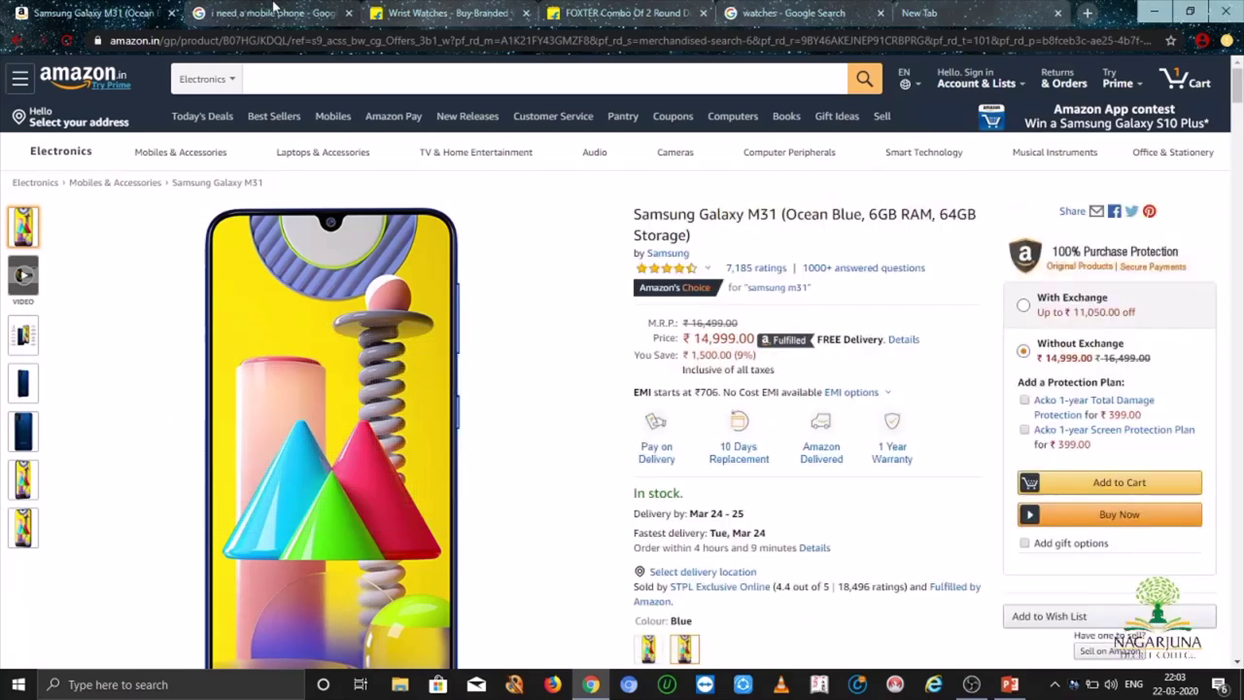
click(280, 12)
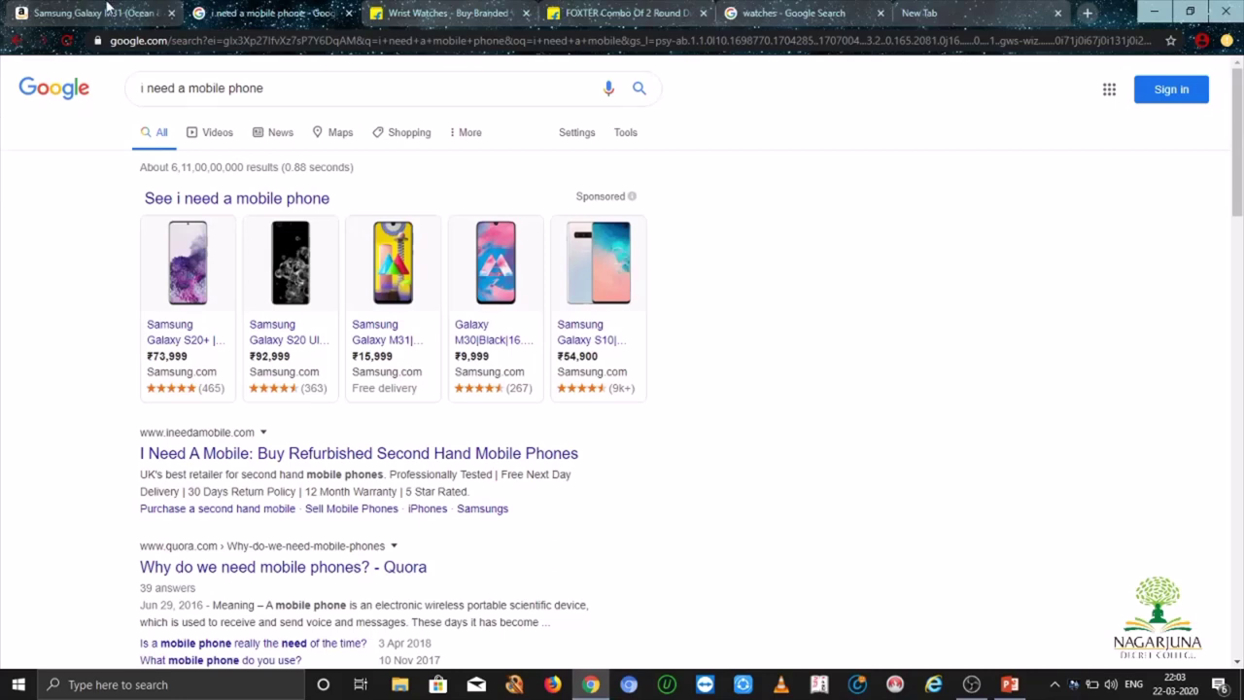
click(107, 14)
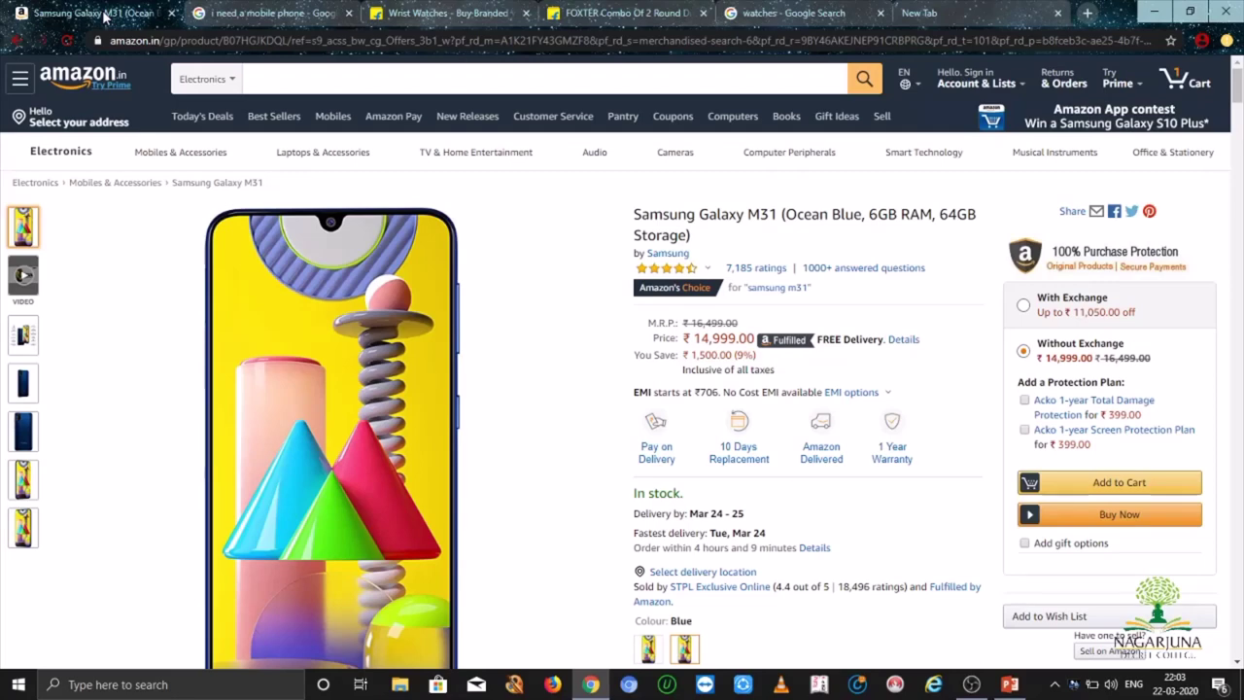
click(272, 14)
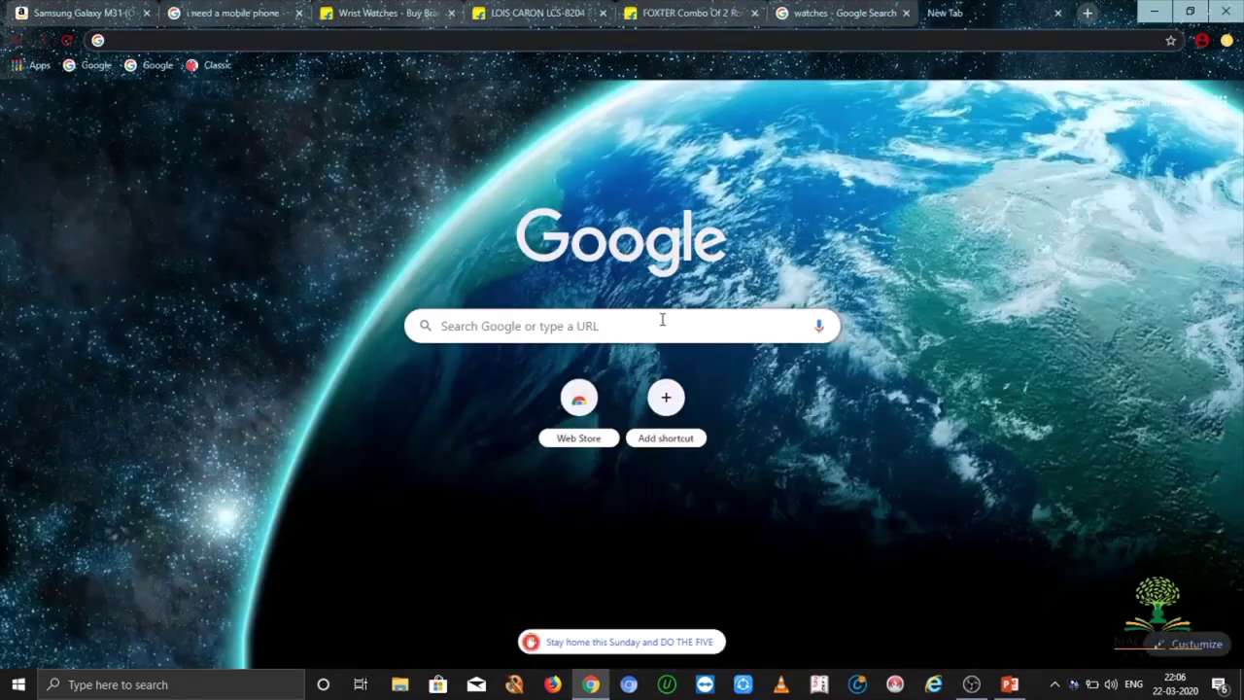
Step: Open the Chrome Web Store from the new tab page and look through its extension categories
click(583, 398)
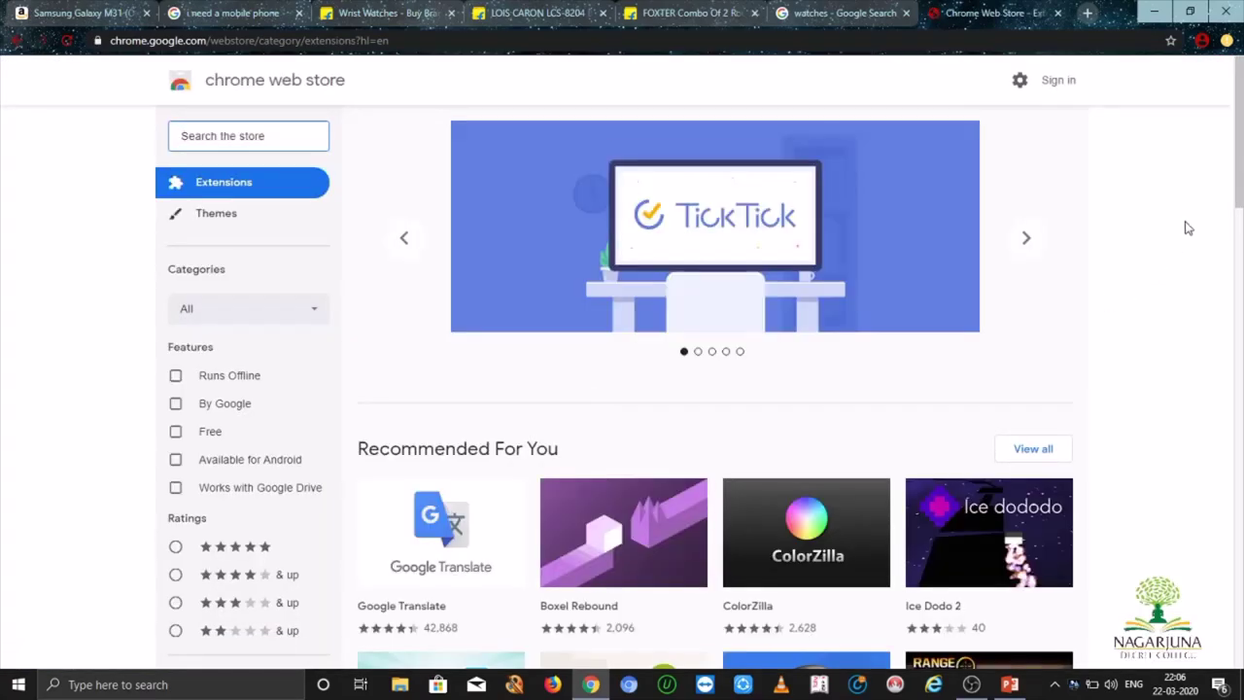
scroll(1240, 178, down, 10)
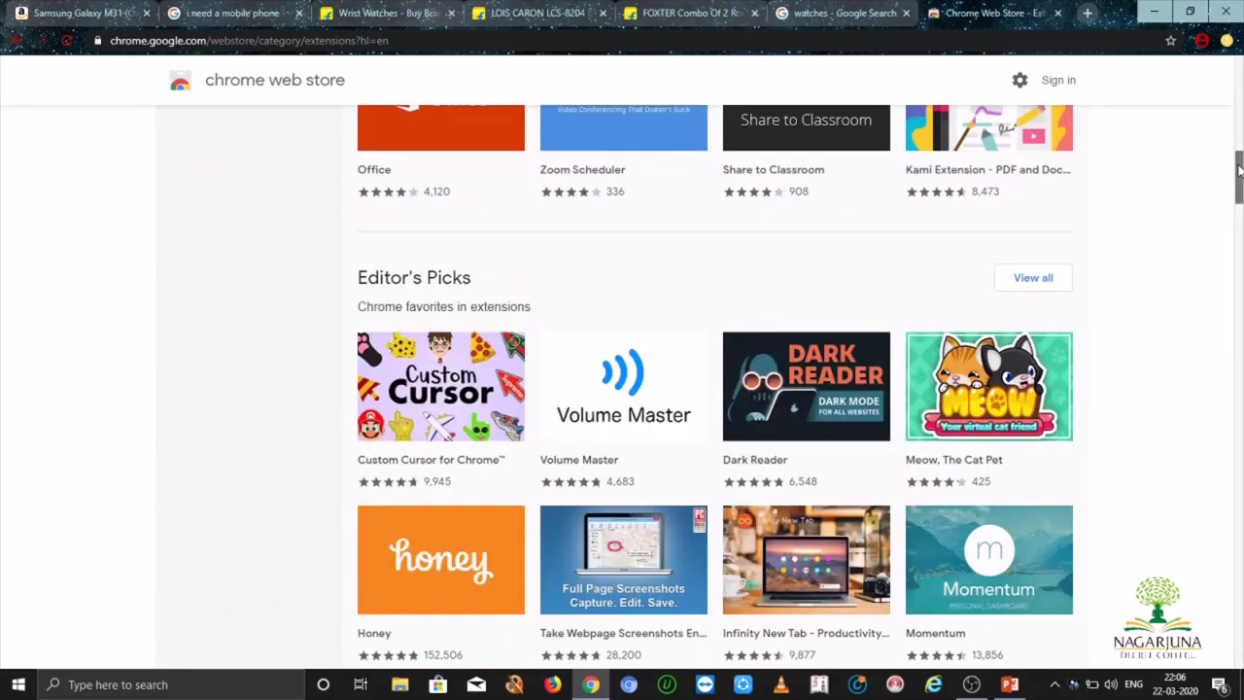
drag(1240, 175, 1237, 304)
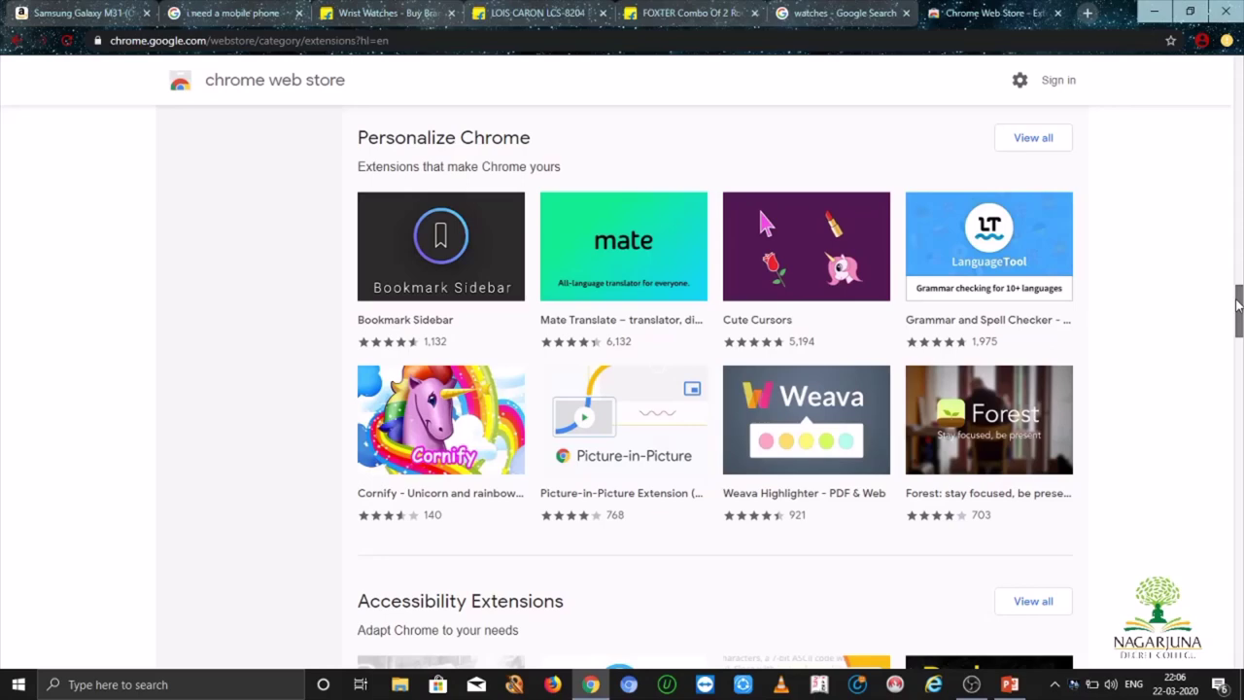
drag(1237, 304, 1239, 350)
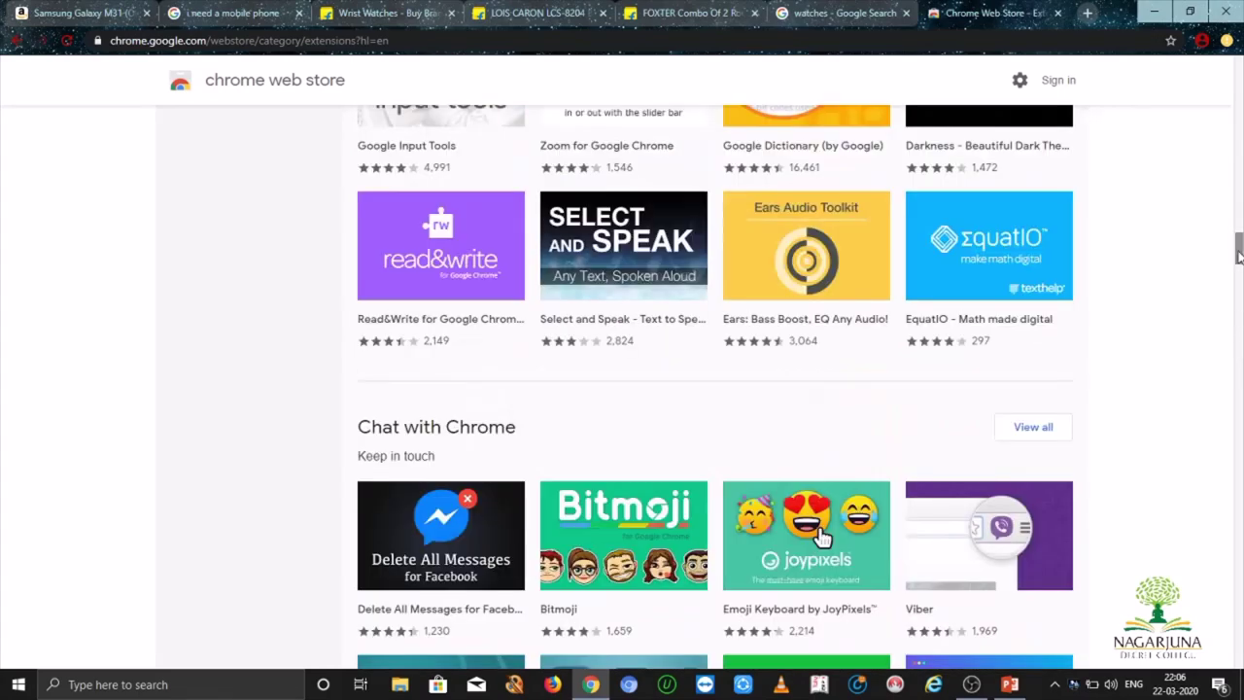
drag(1238, 253, 1238, 76)
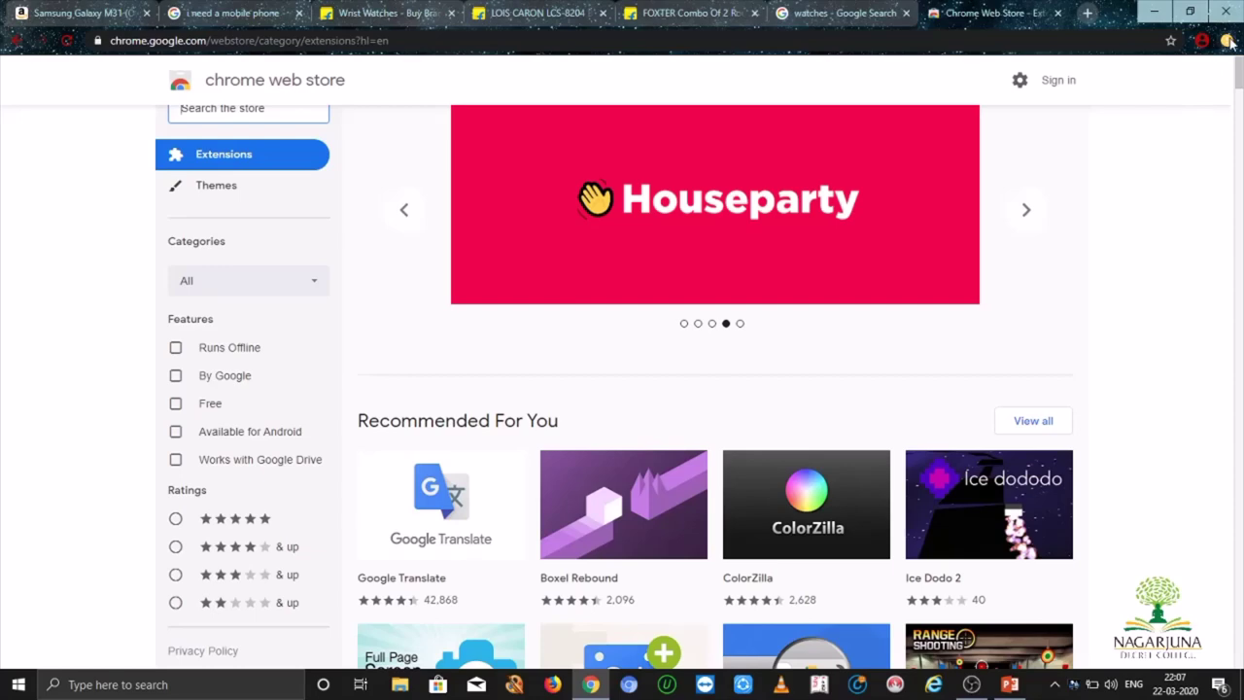
Step: Close the Chrome Web Store page and the watches search page
click(1059, 14)
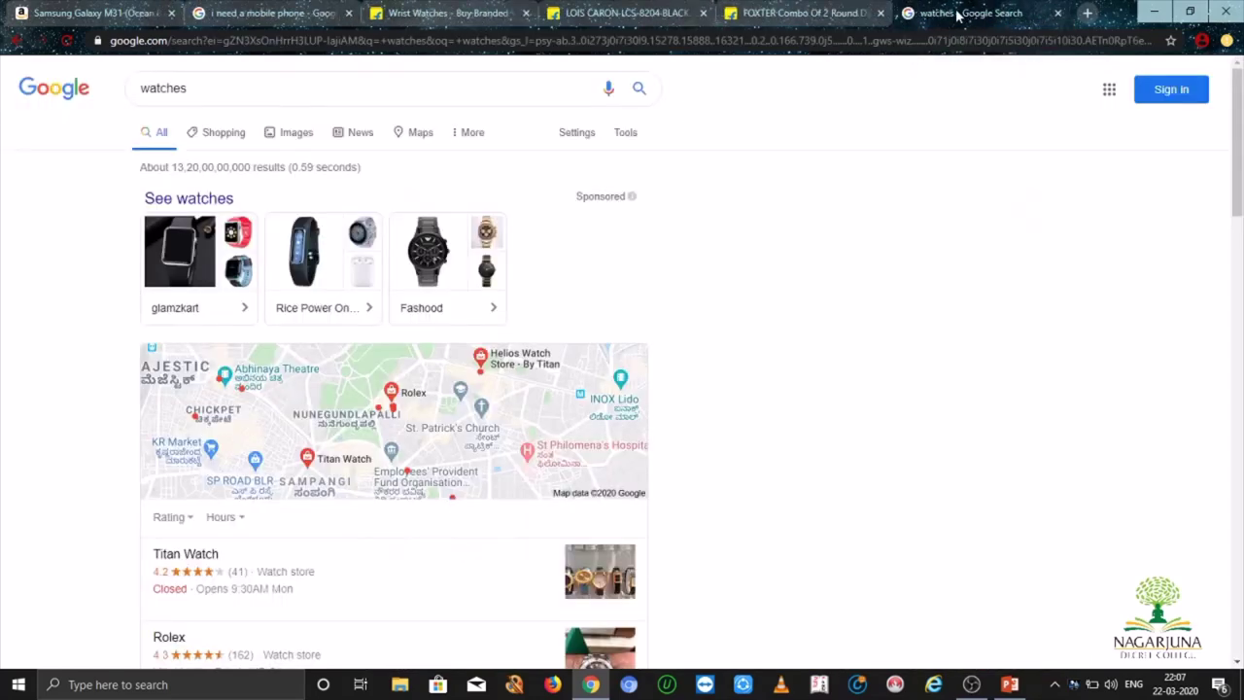
click(1059, 13)
Step: Open the Cookies and site data permissions within the browser's Site Settings
click(1227, 41)
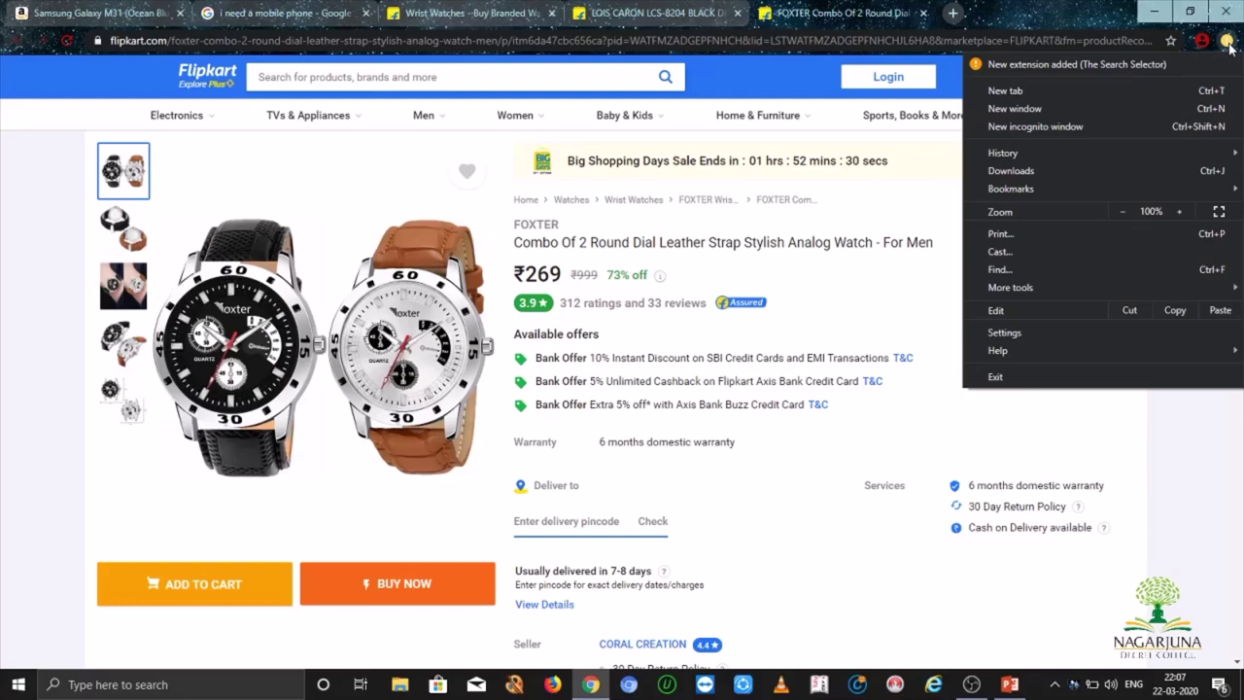
click(1073, 332)
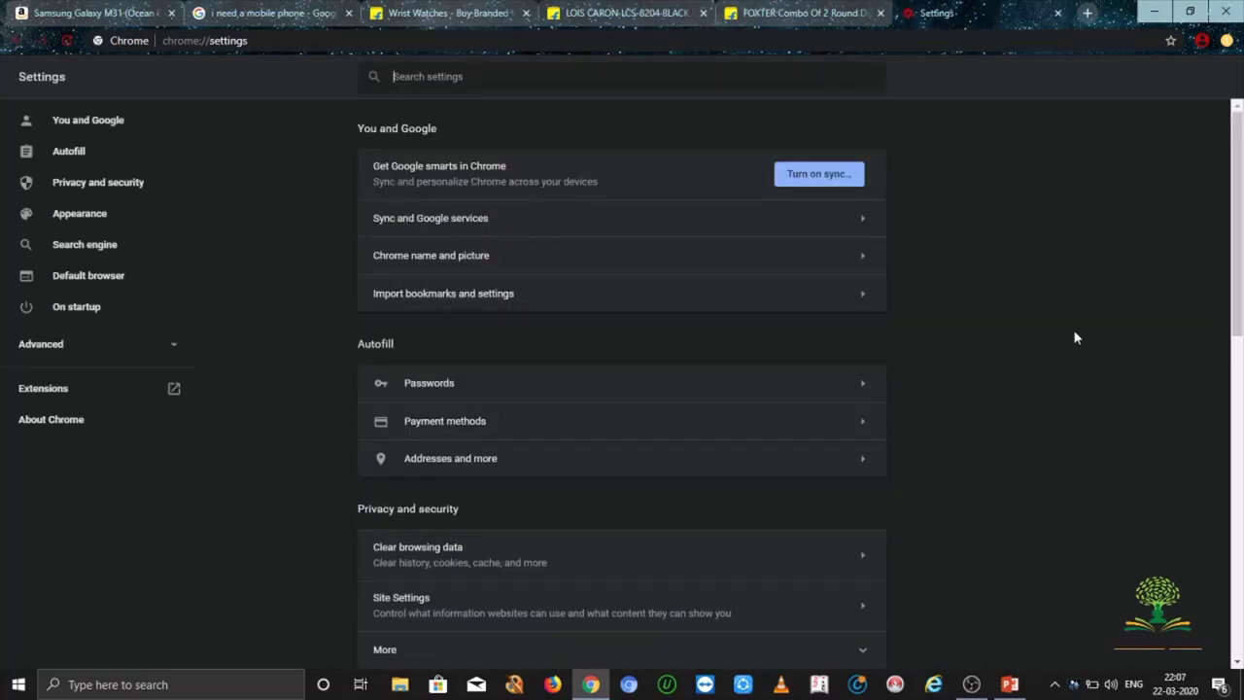
scroll(1236, 302, down, 1)
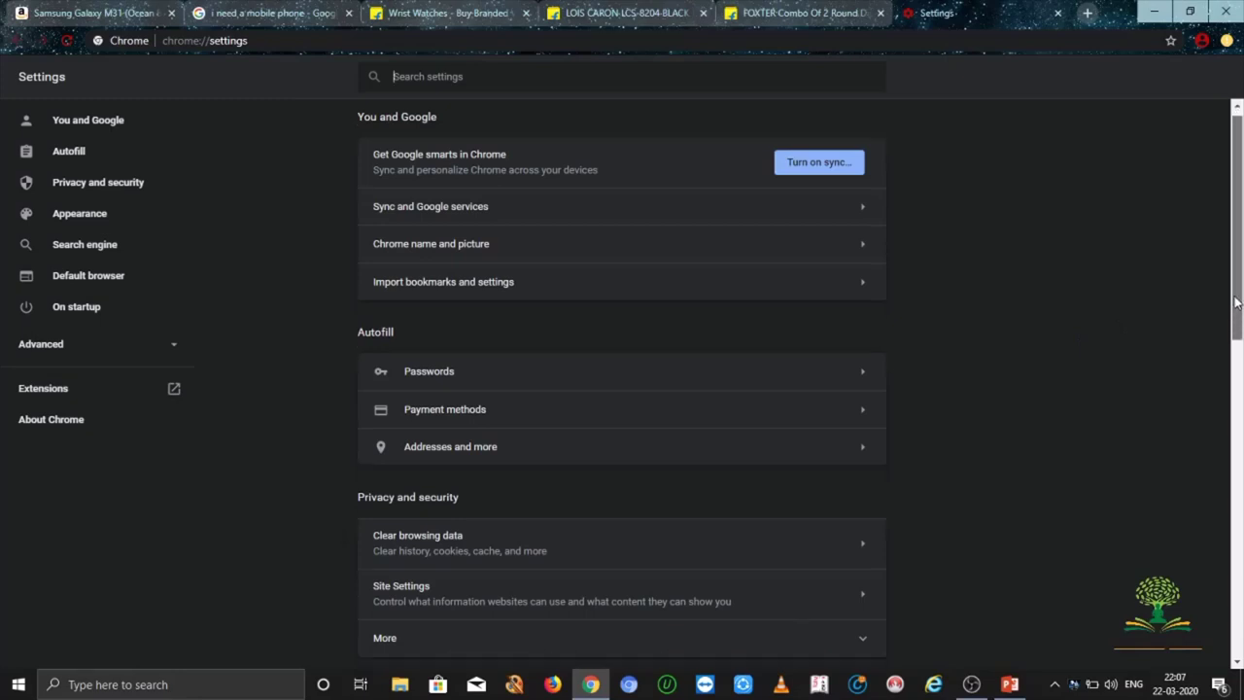
scroll(1235, 302, down, 3)
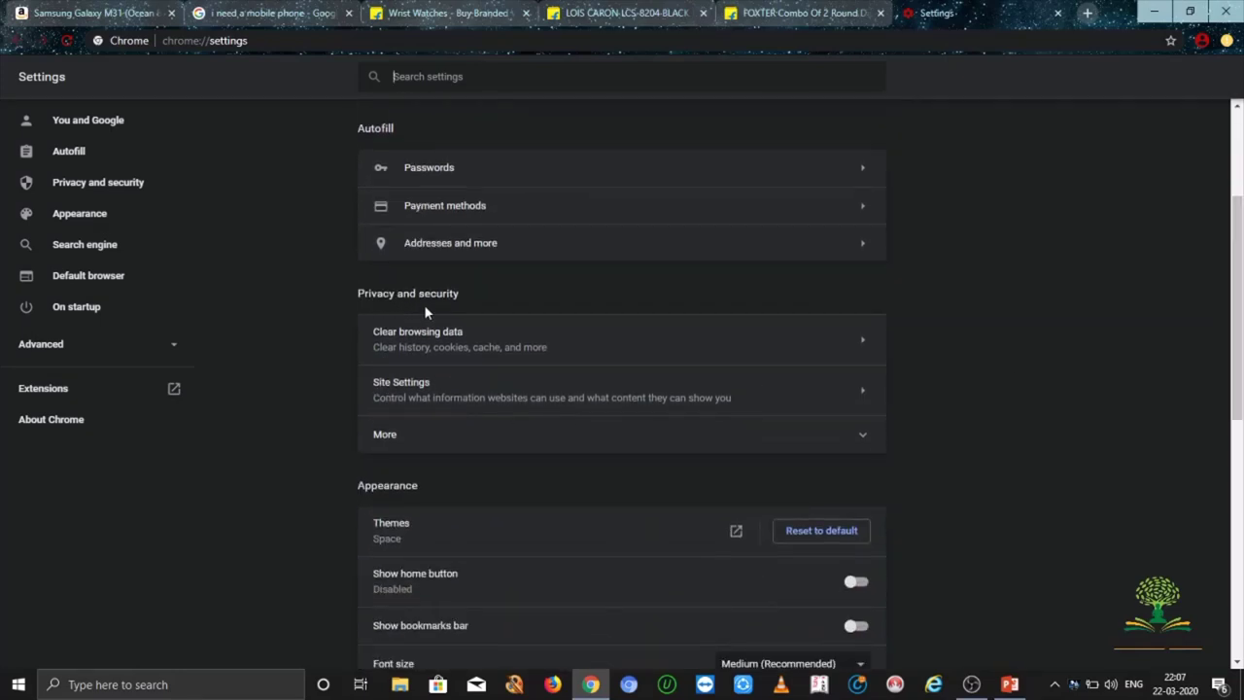
click(409, 391)
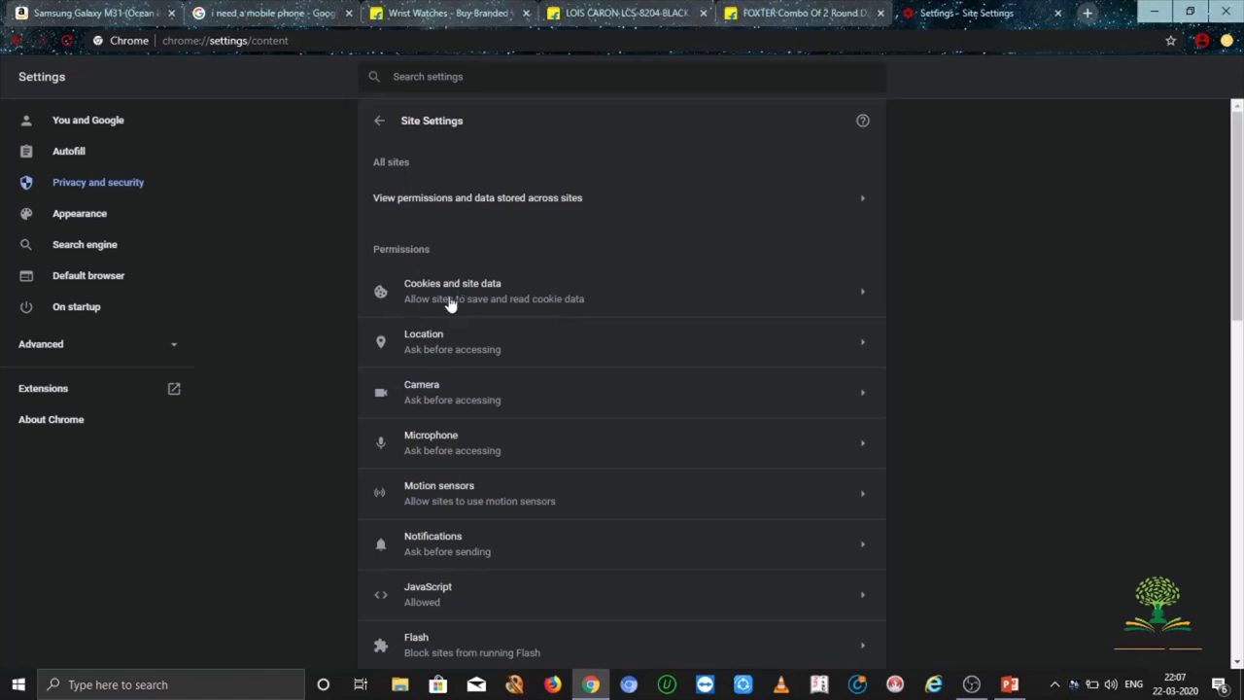
click(863, 300)
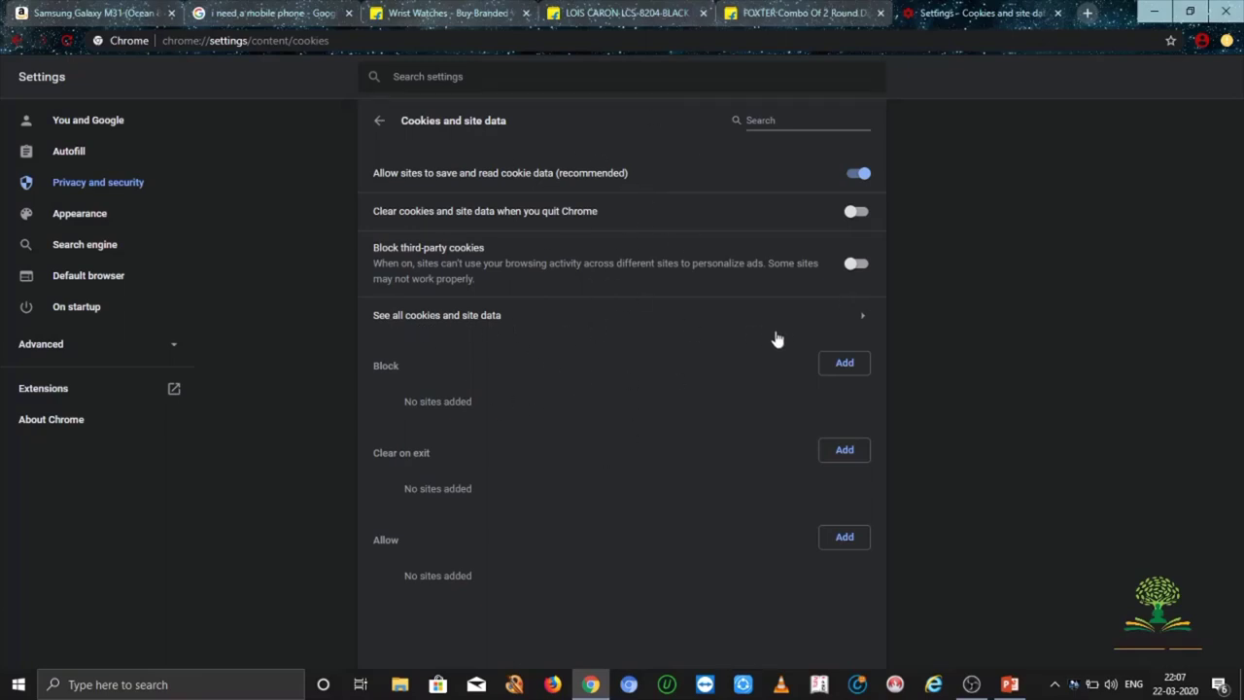
Step: Examine the full list of cookies and site data stored by websites
click(860, 324)
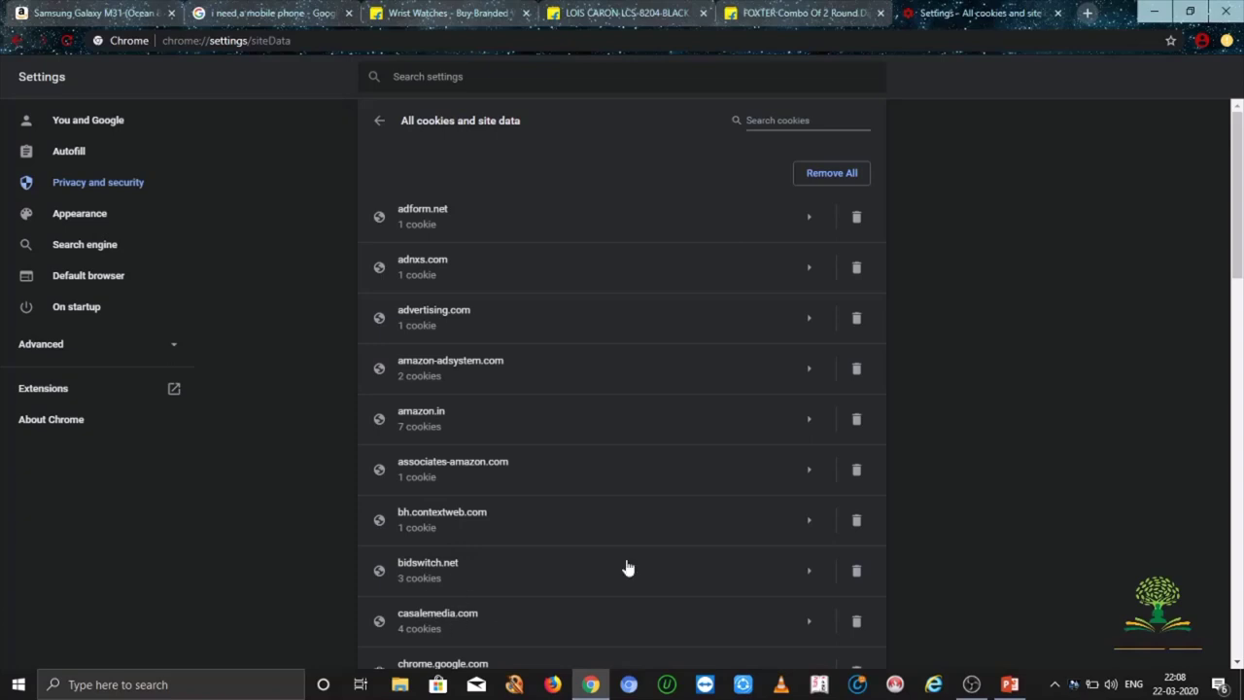
drag(1238, 245, 1221, 425)
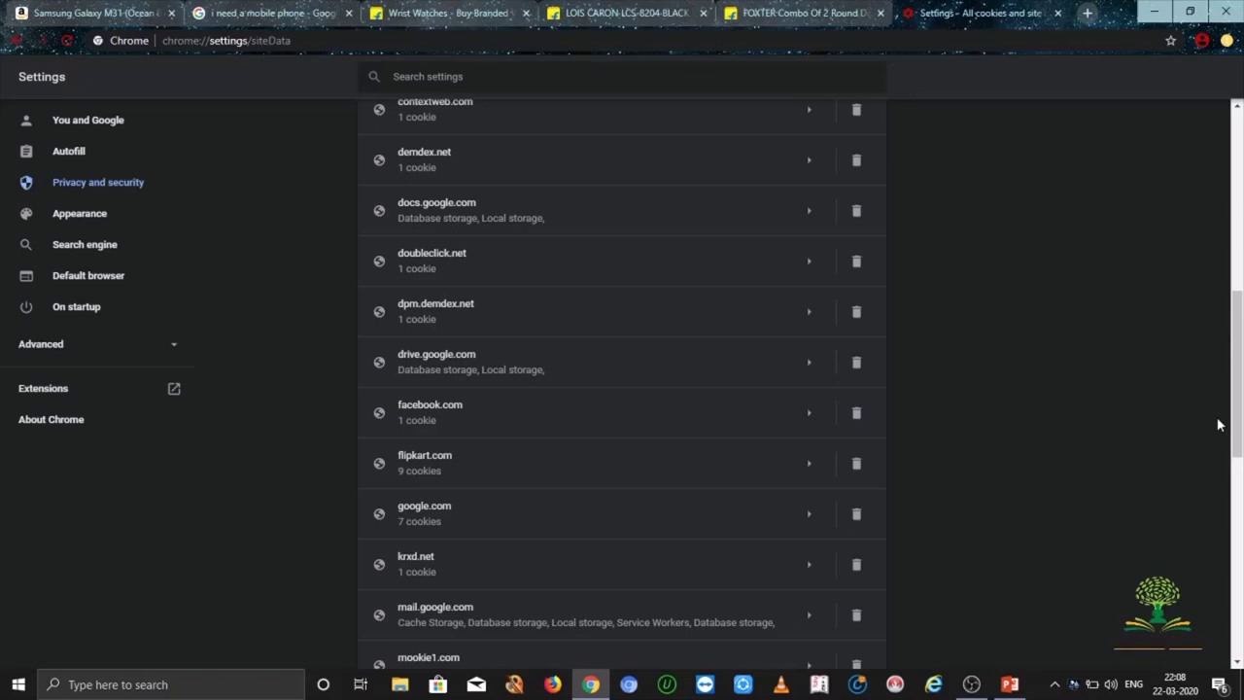
drag(1217, 425, 1240, 614)
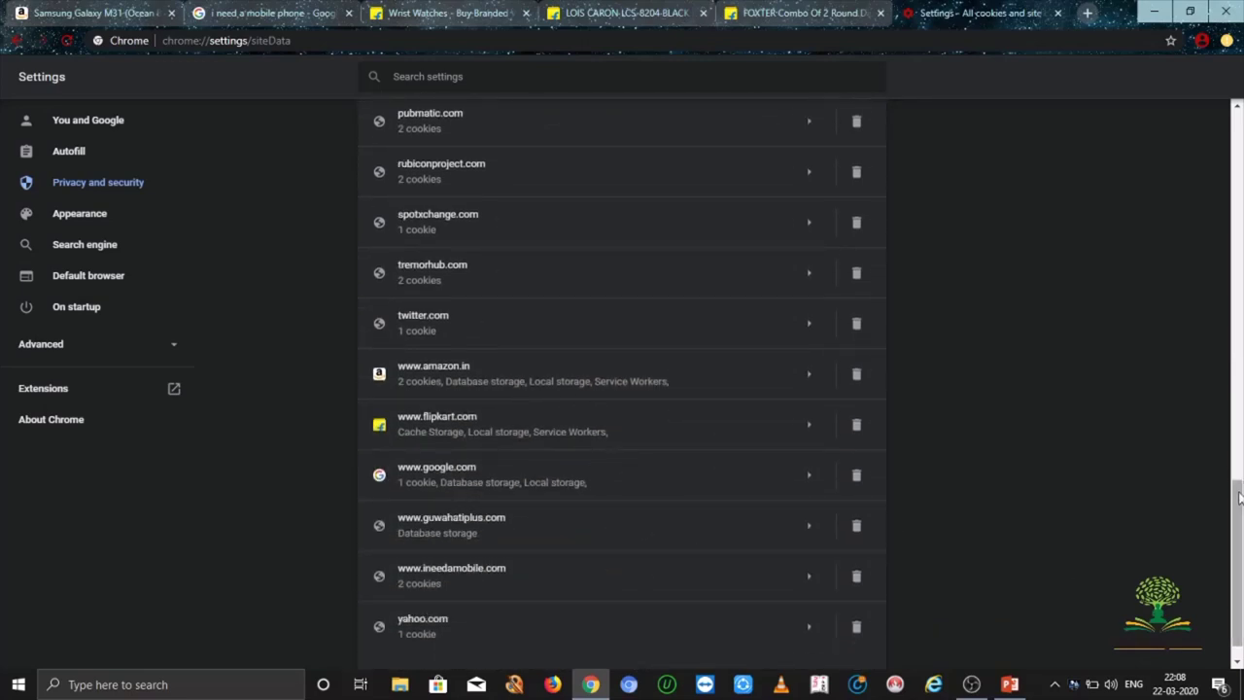
drag(1239, 486, 1241, 126)
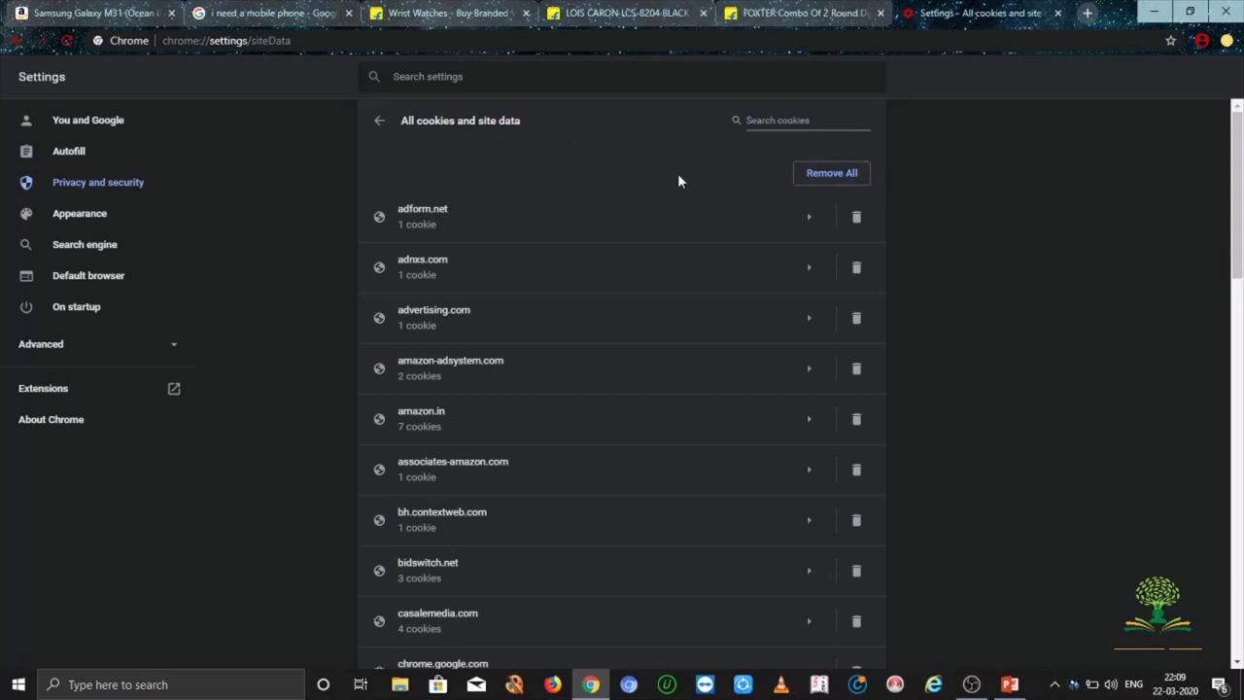
Step: Start removing all stored cookies and site data, but cancel the deletion
click(828, 175)
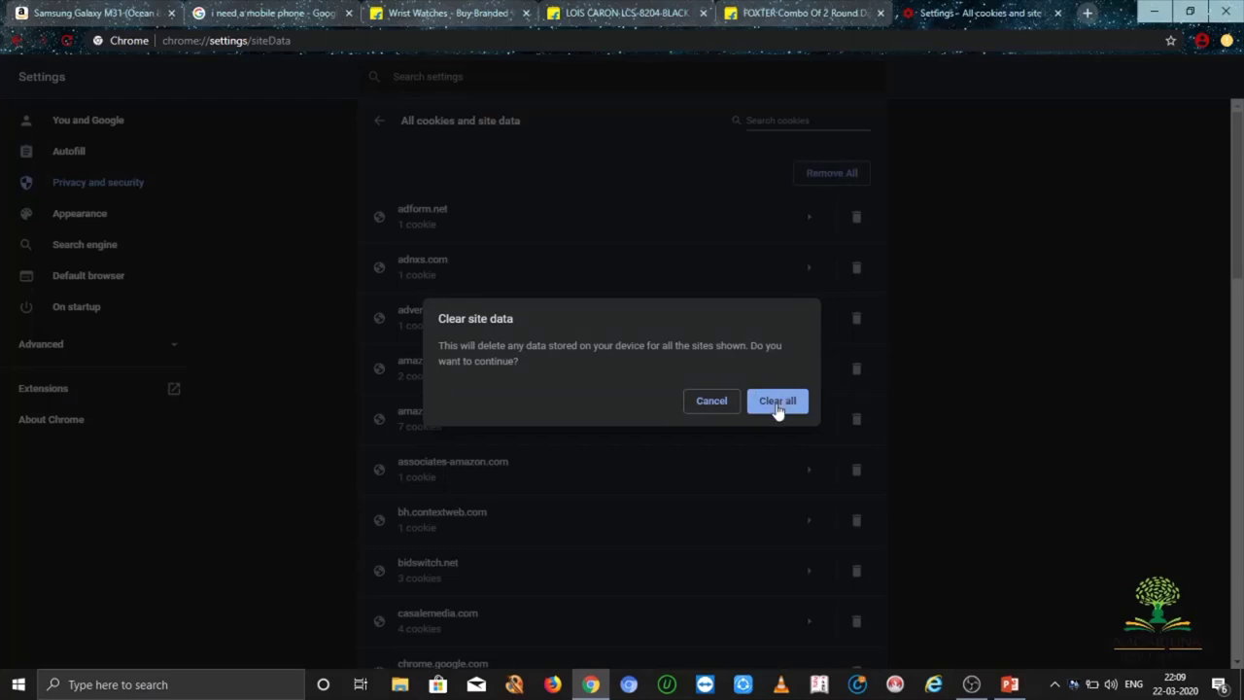
click(716, 406)
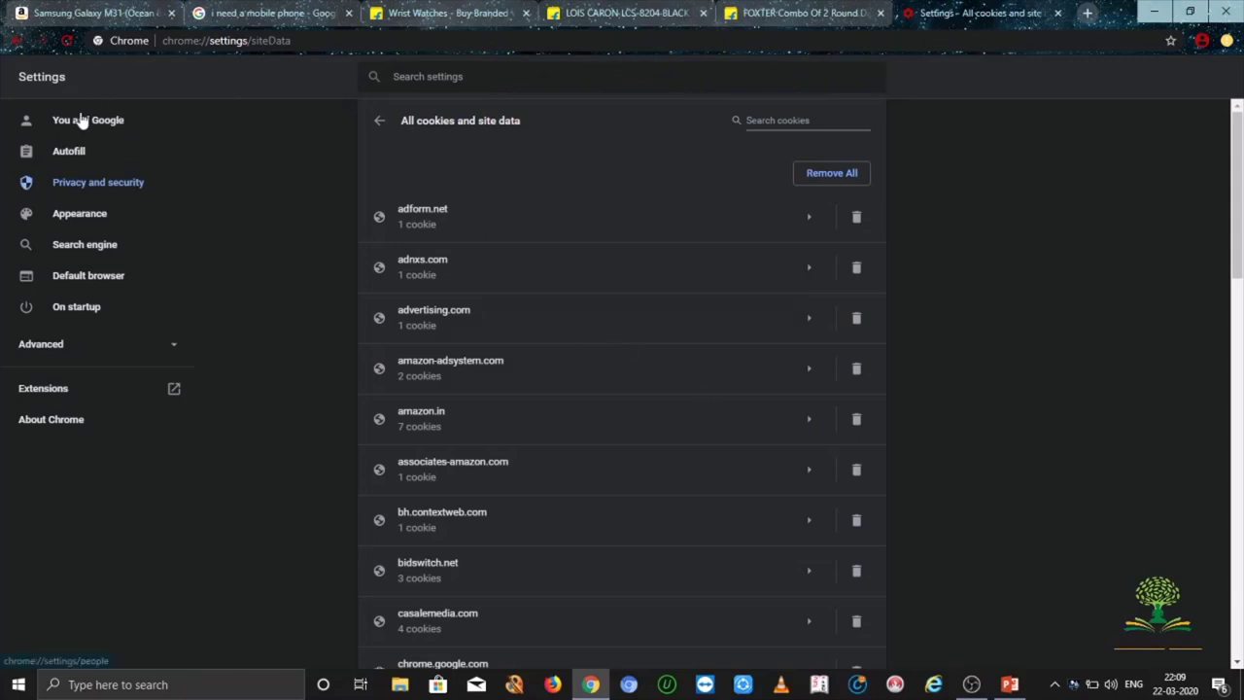
Step: Enable clearing cookies and site data when you quit Chrome, and return to the main settings page
click(19, 43)
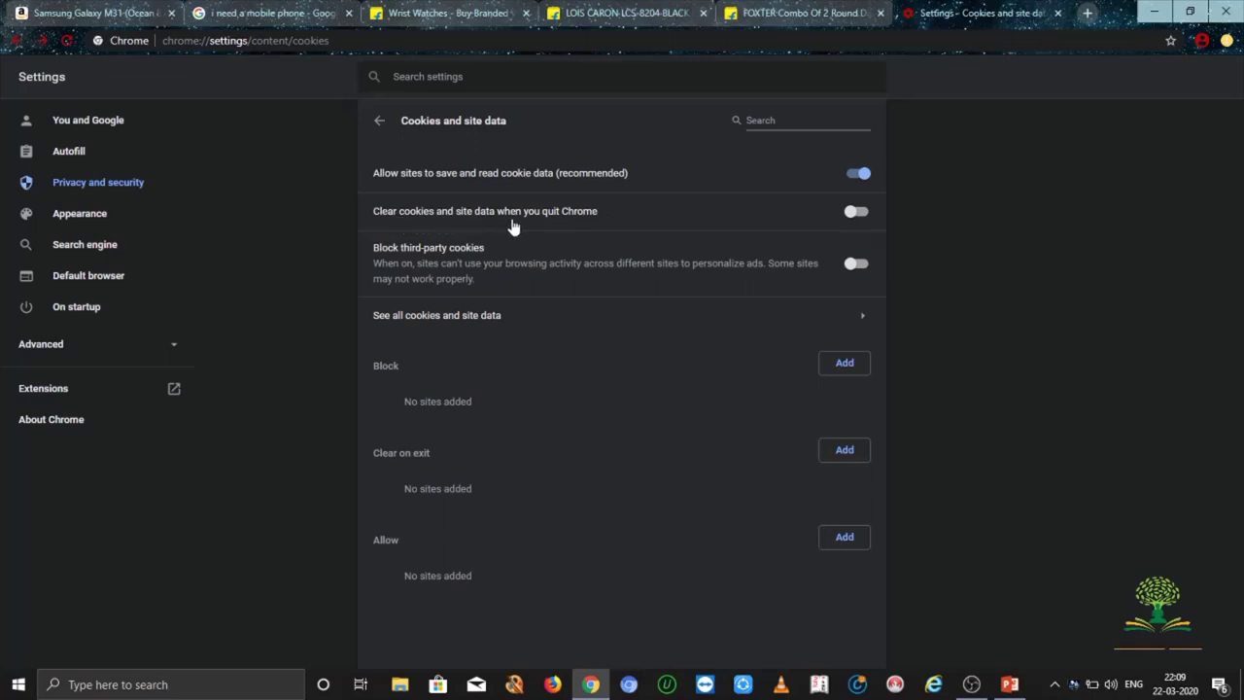
click(861, 216)
click(15, 41)
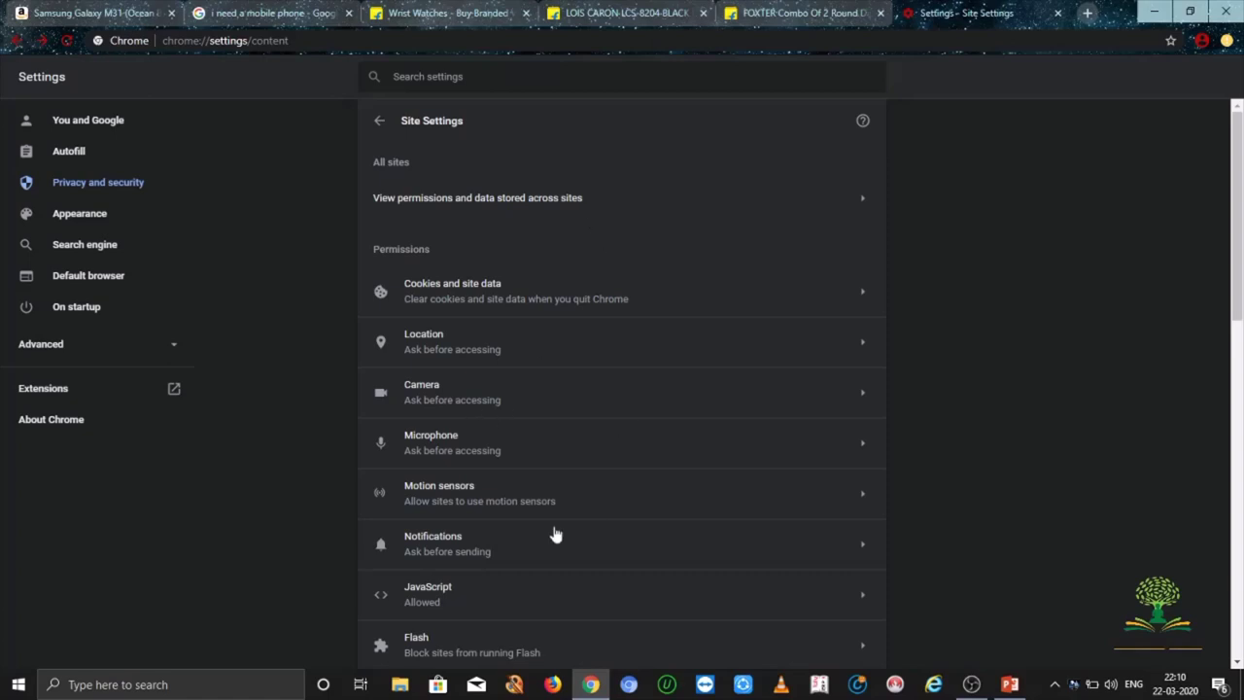
click(15, 41)
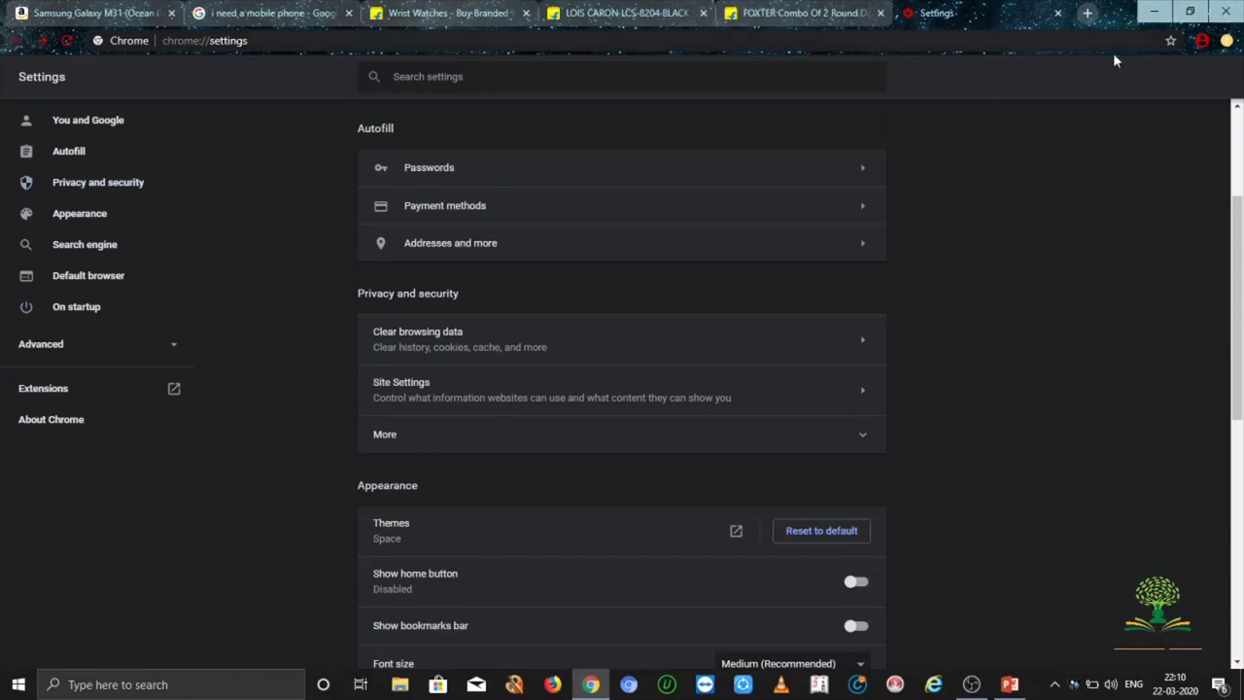
Step: Open a new incognito window
click(1228, 47)
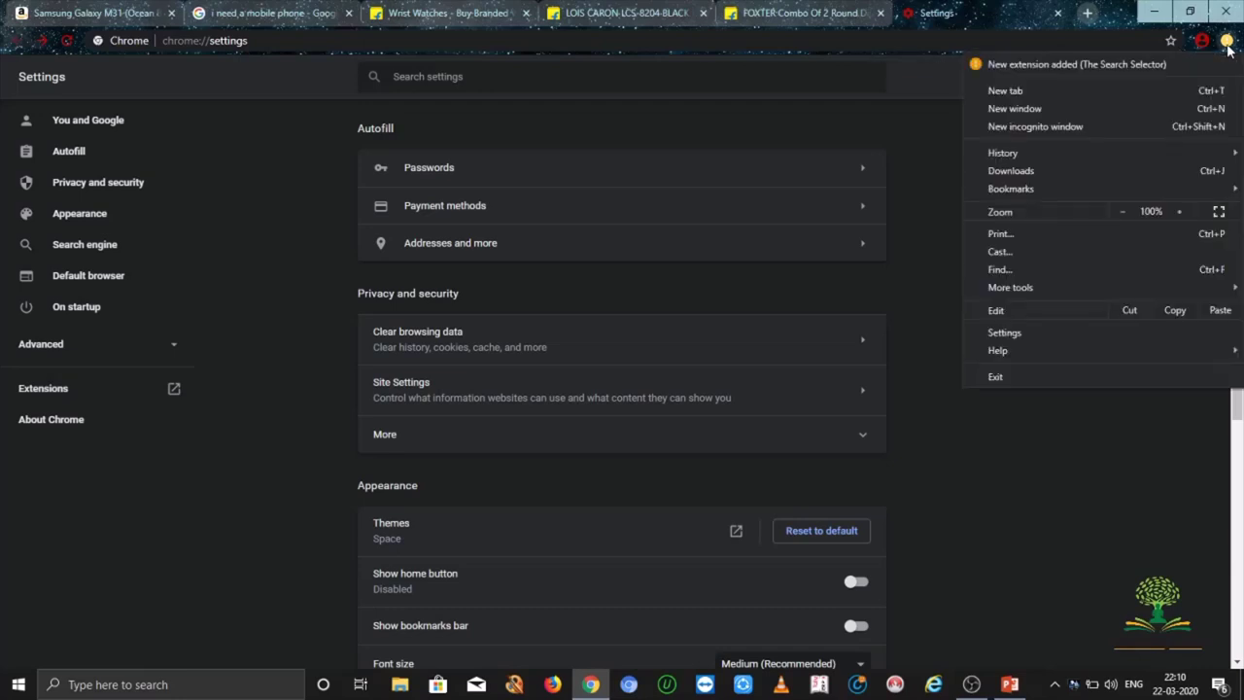
click(1032, 128)
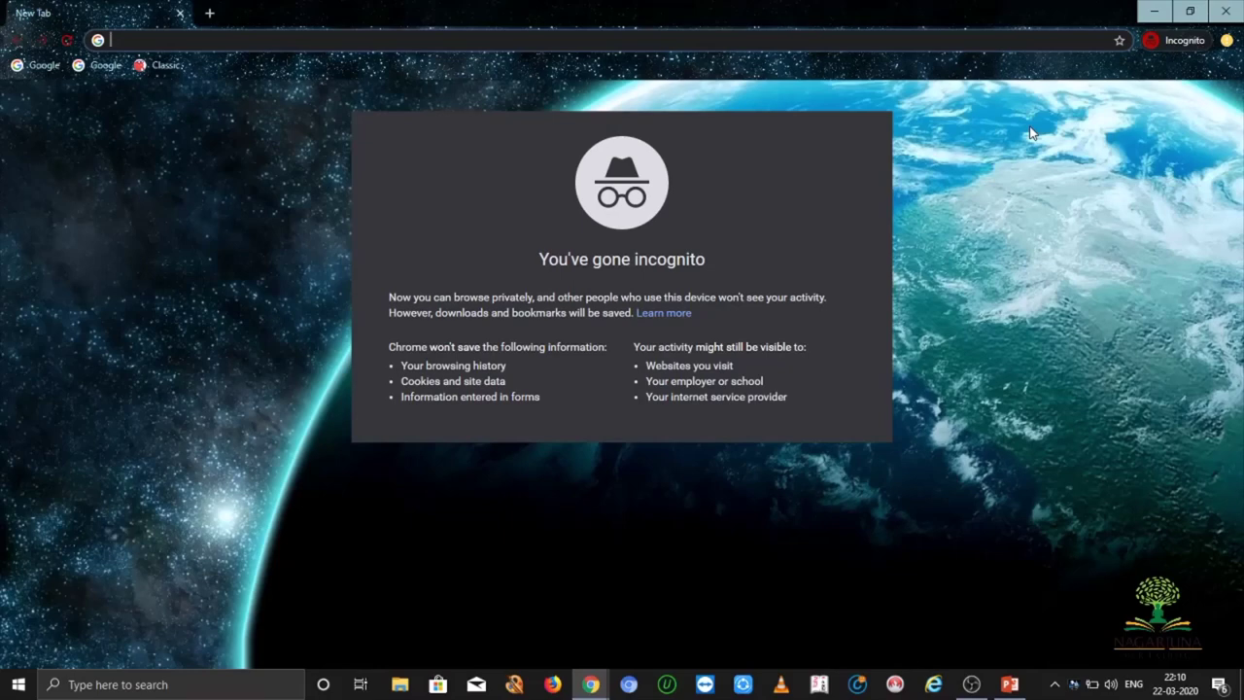